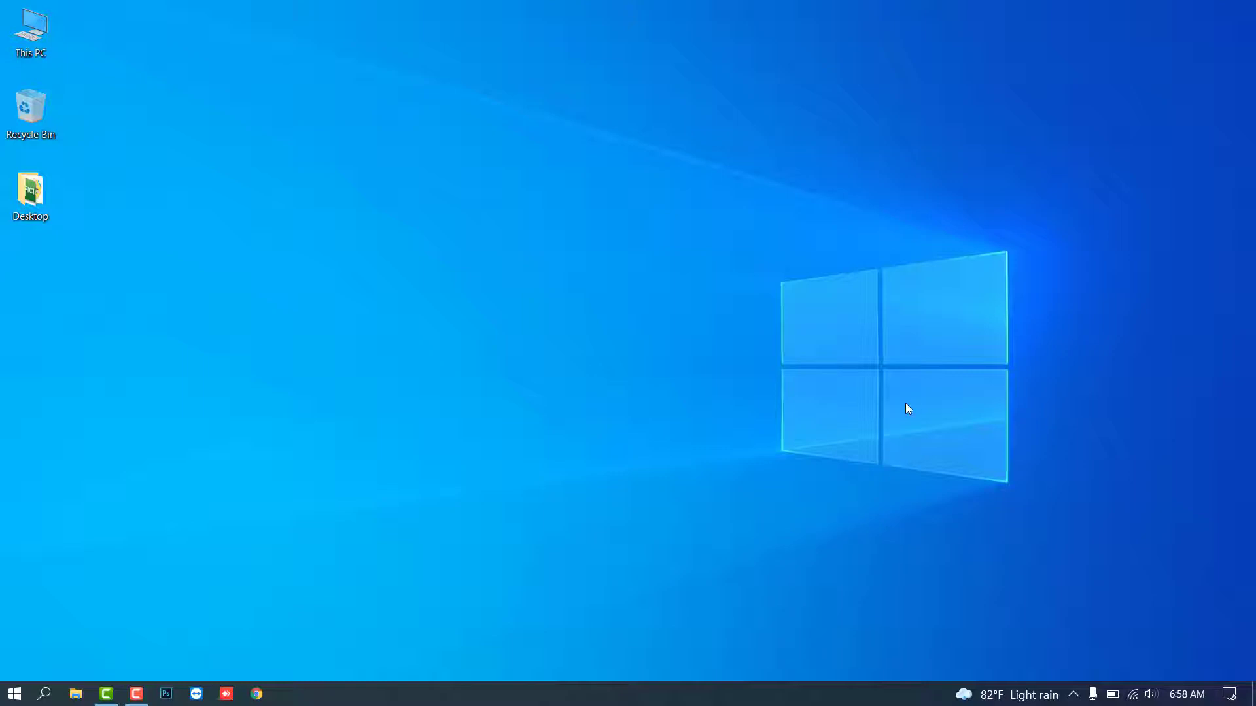
# Find Microsoft Store through Windows search and launch it.
pyautogui.click(44, 693)
pyautogui.write('store')
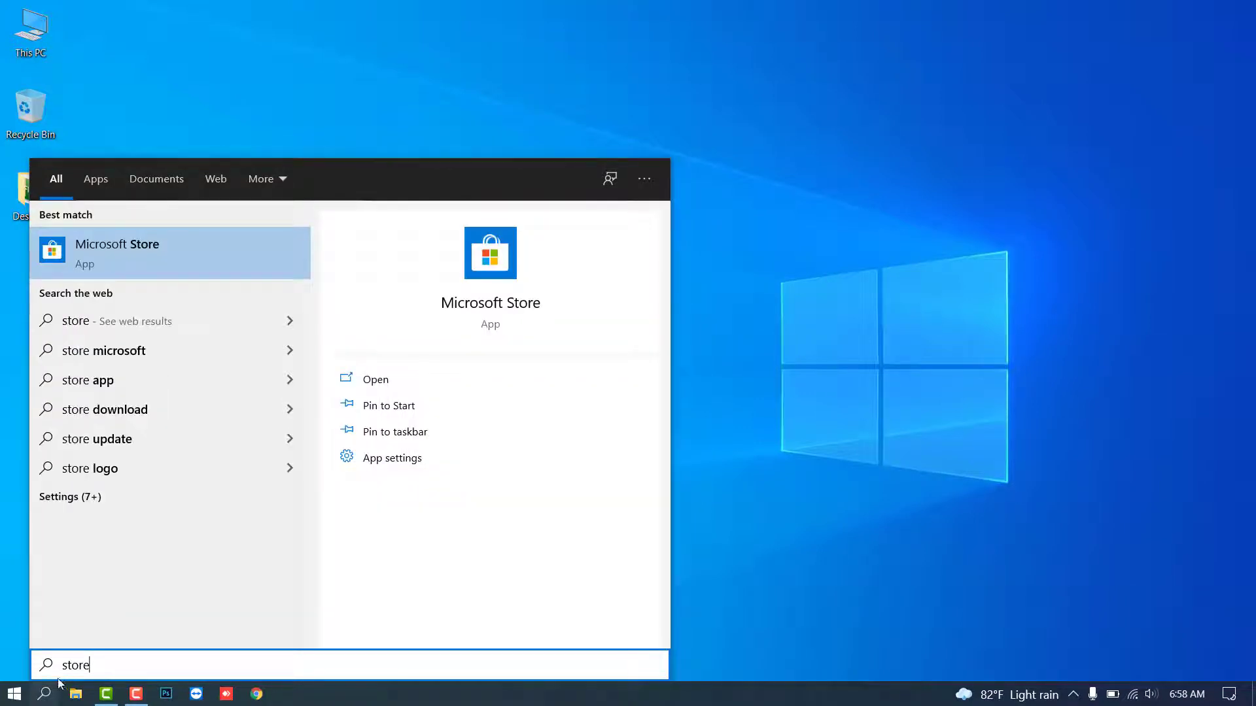
pyautogui.click(170, 255)
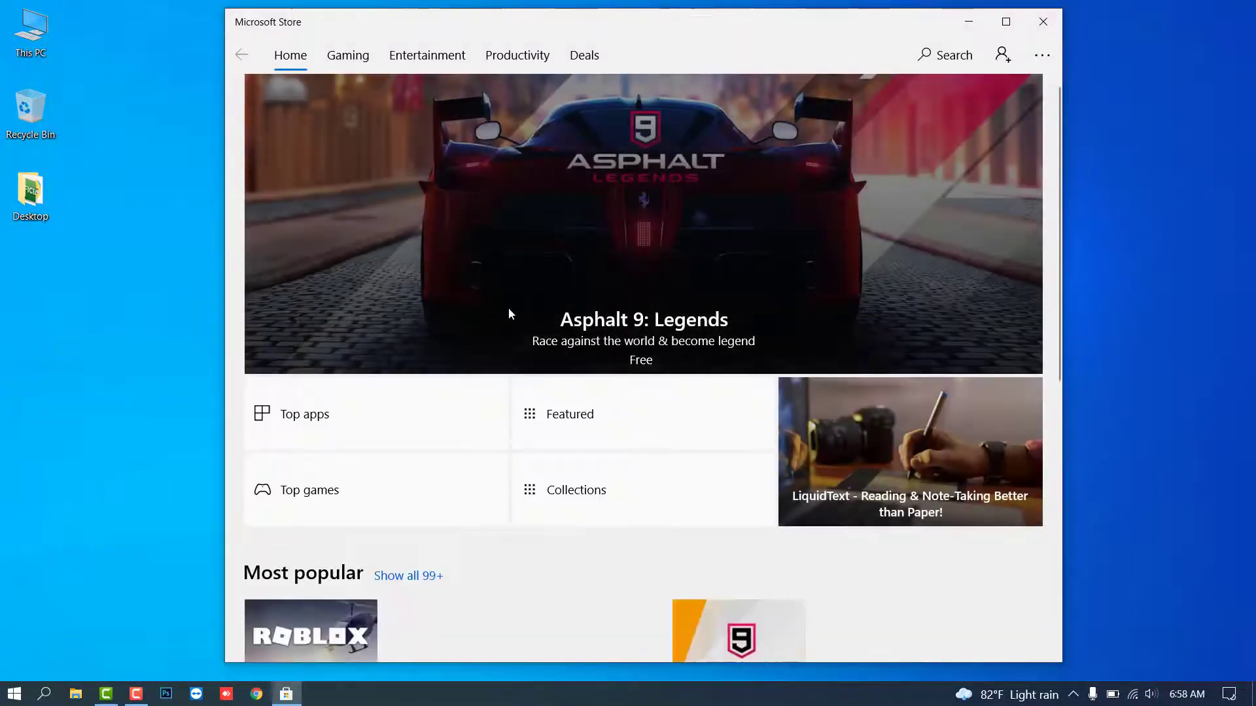
# Search the store for 'whatsapp' to list WhatsApp Desktop.
pyautogui.click(954, 57)
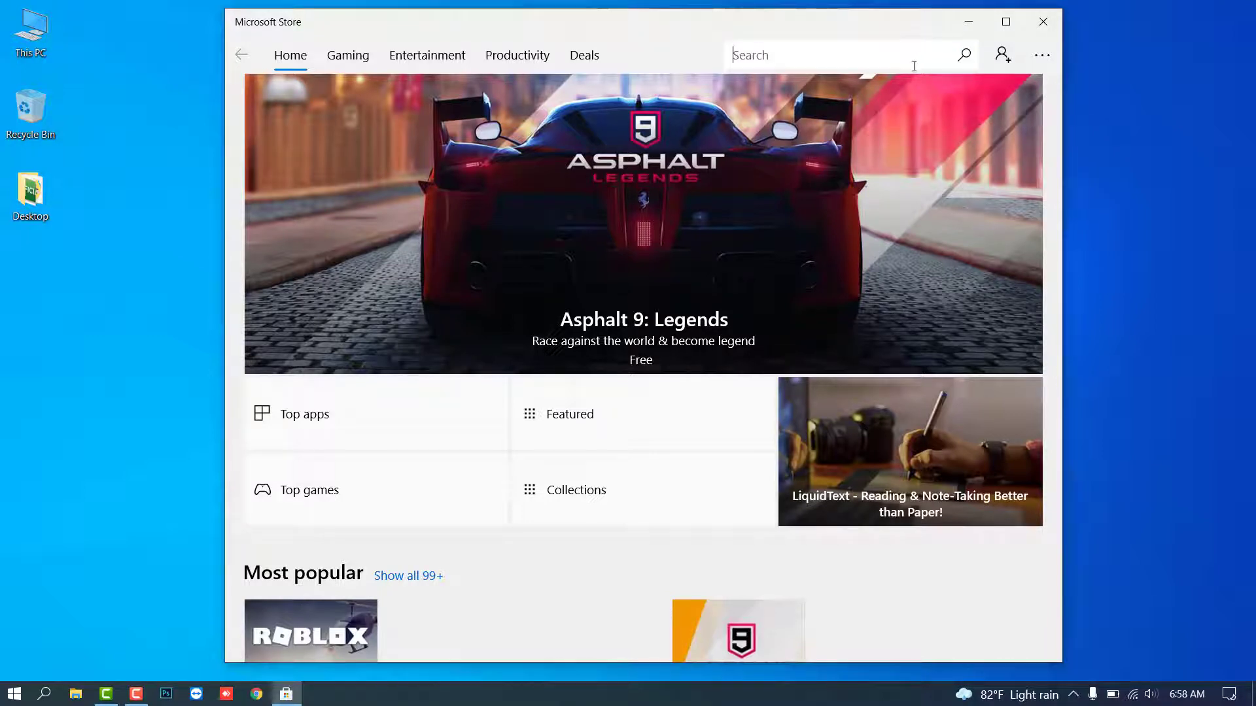
pyautogui.write('whatsapp')
pyautogui.press('Return')
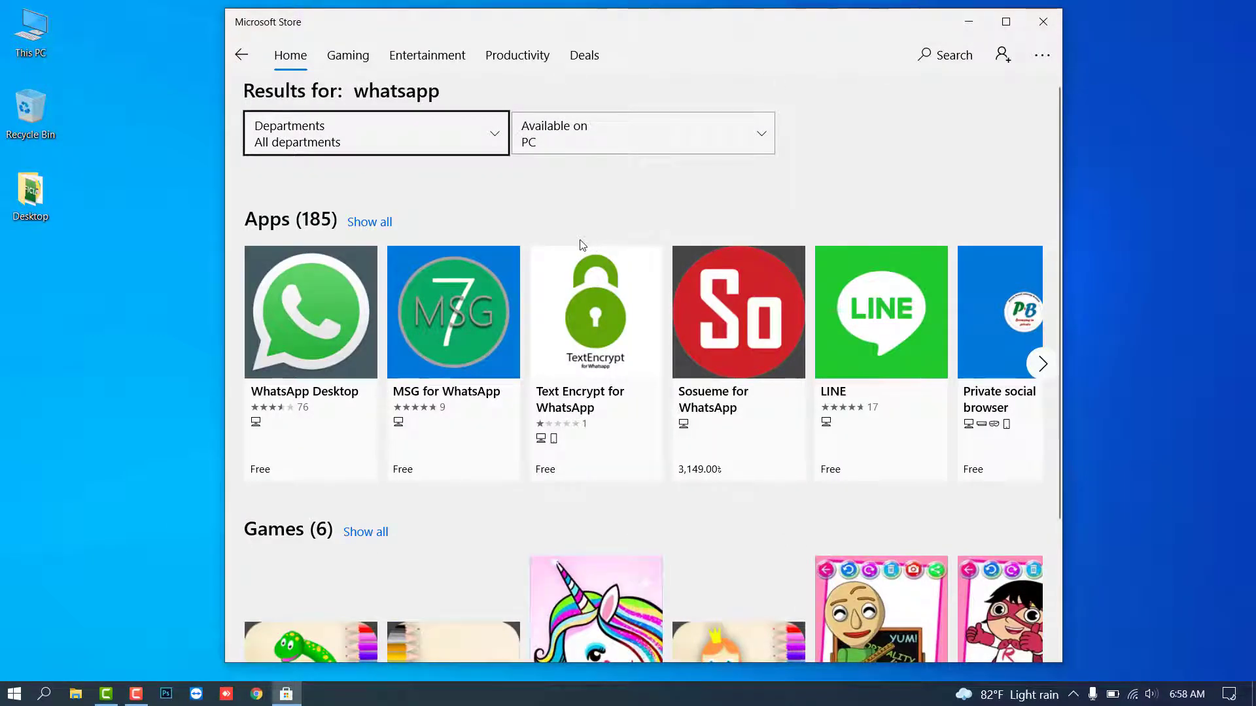
# Open the WhatsApp Desktop page, review its System Requirements, then start the install.
pyautogui.click(288, 351)
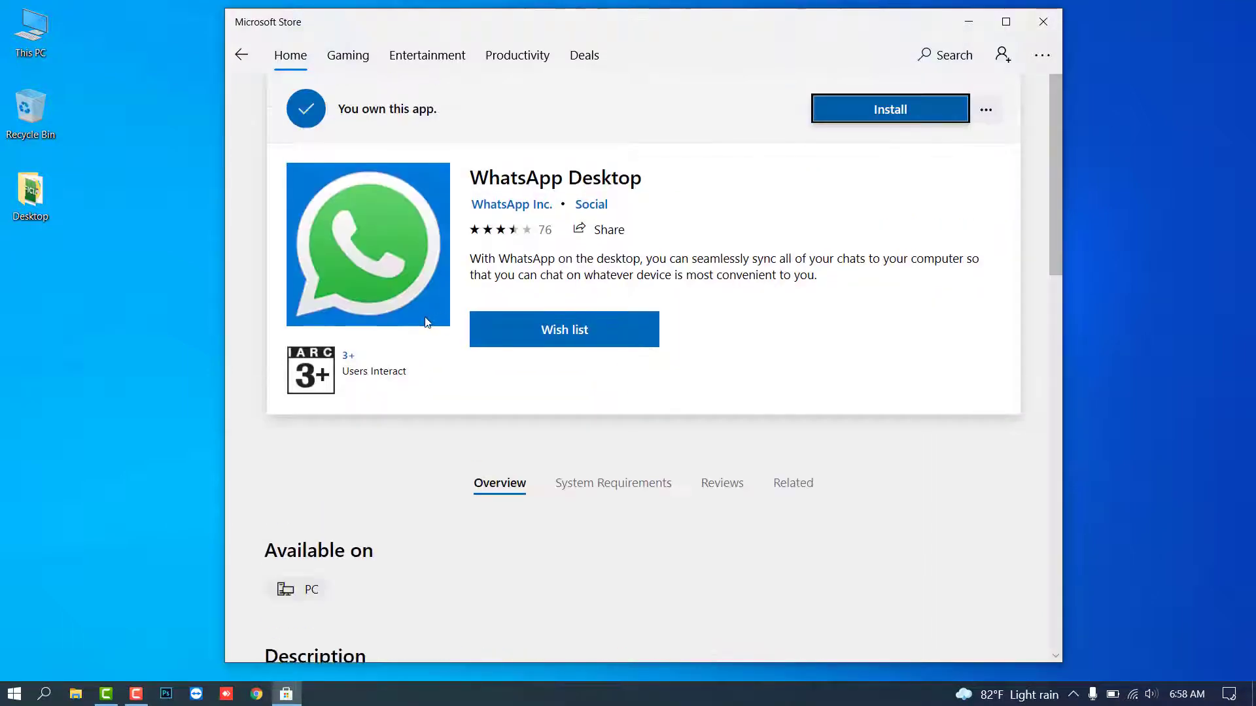
pyautogui.scroll(-6, 465, 429)
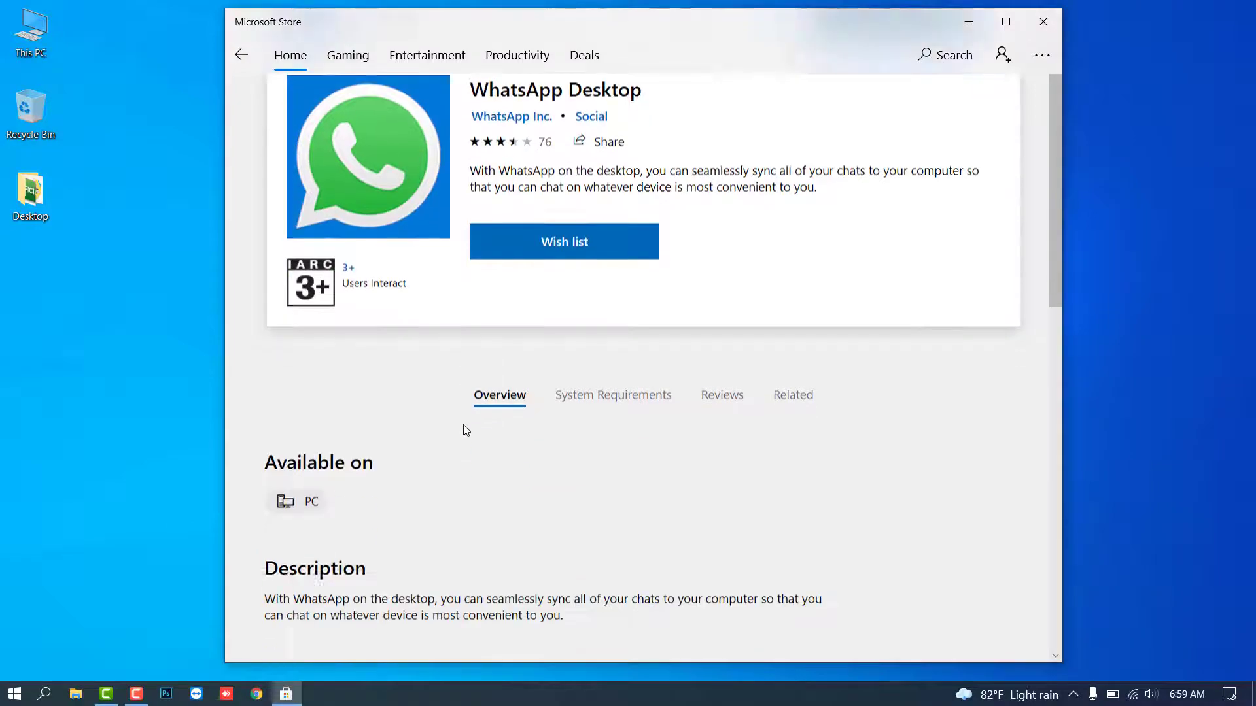
pyautogui.scroll(8, 466, 429)
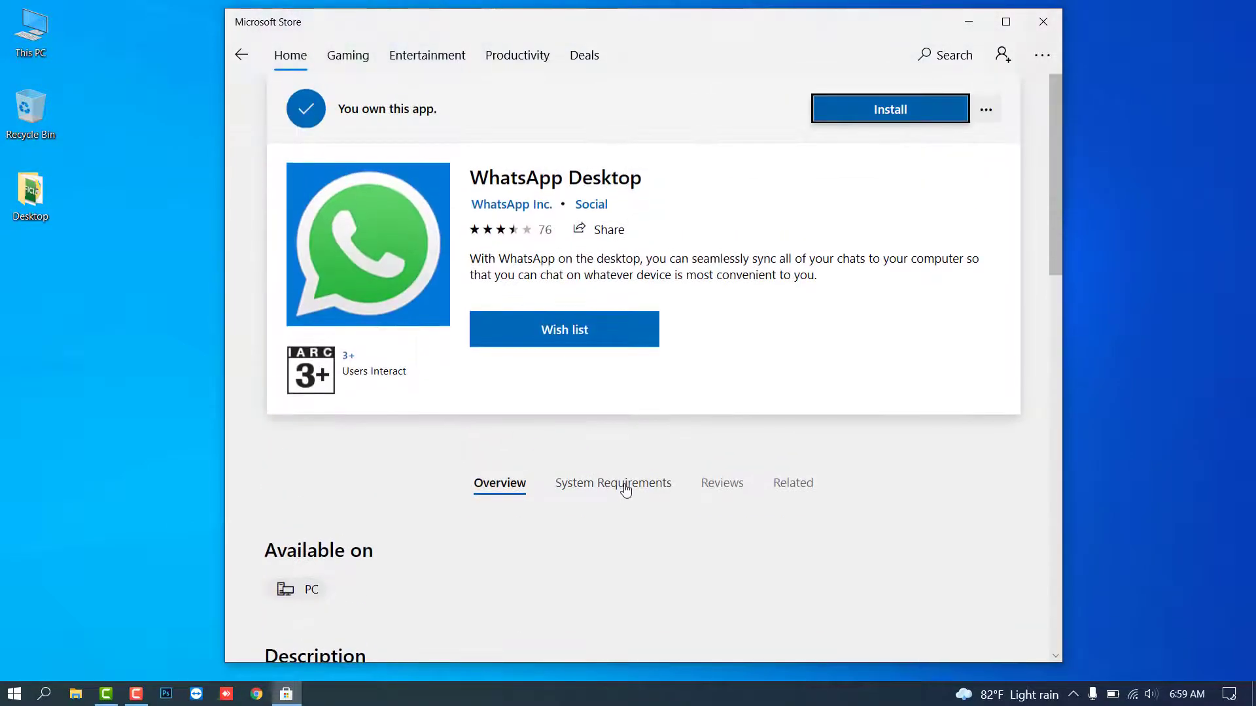
pyautogui.click(623, 482)
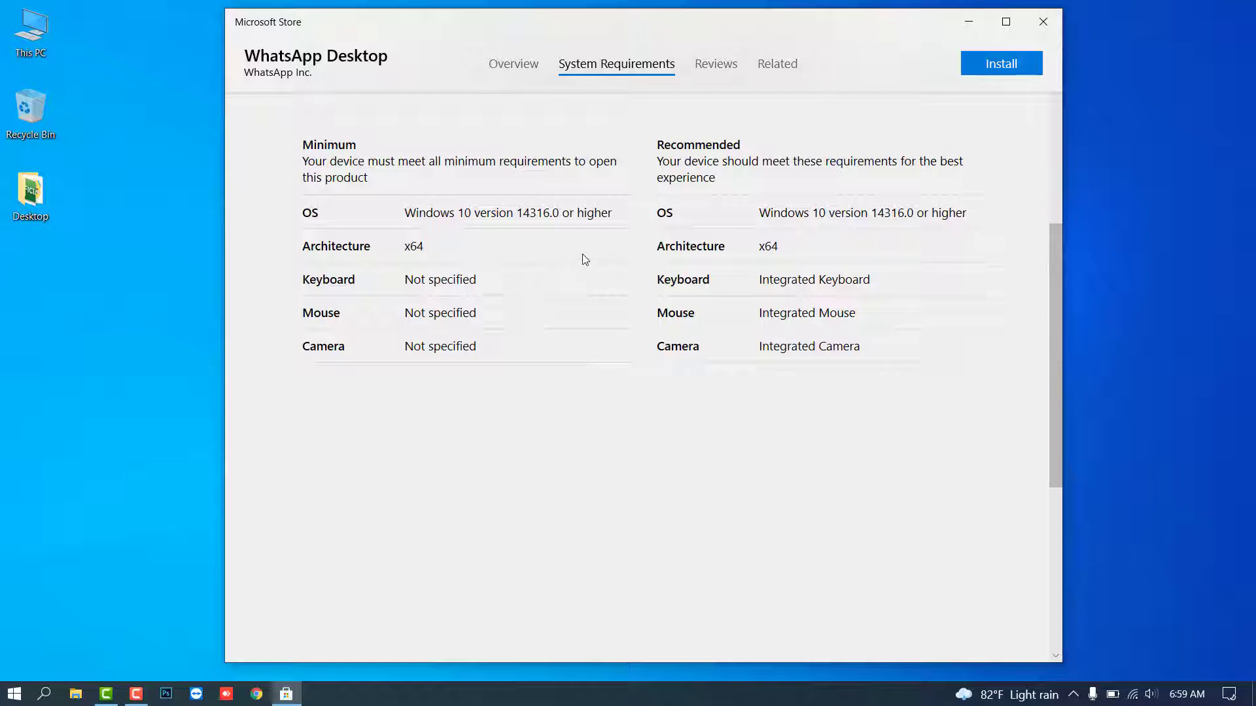
pyautogui.scroll(10, 595, 262)
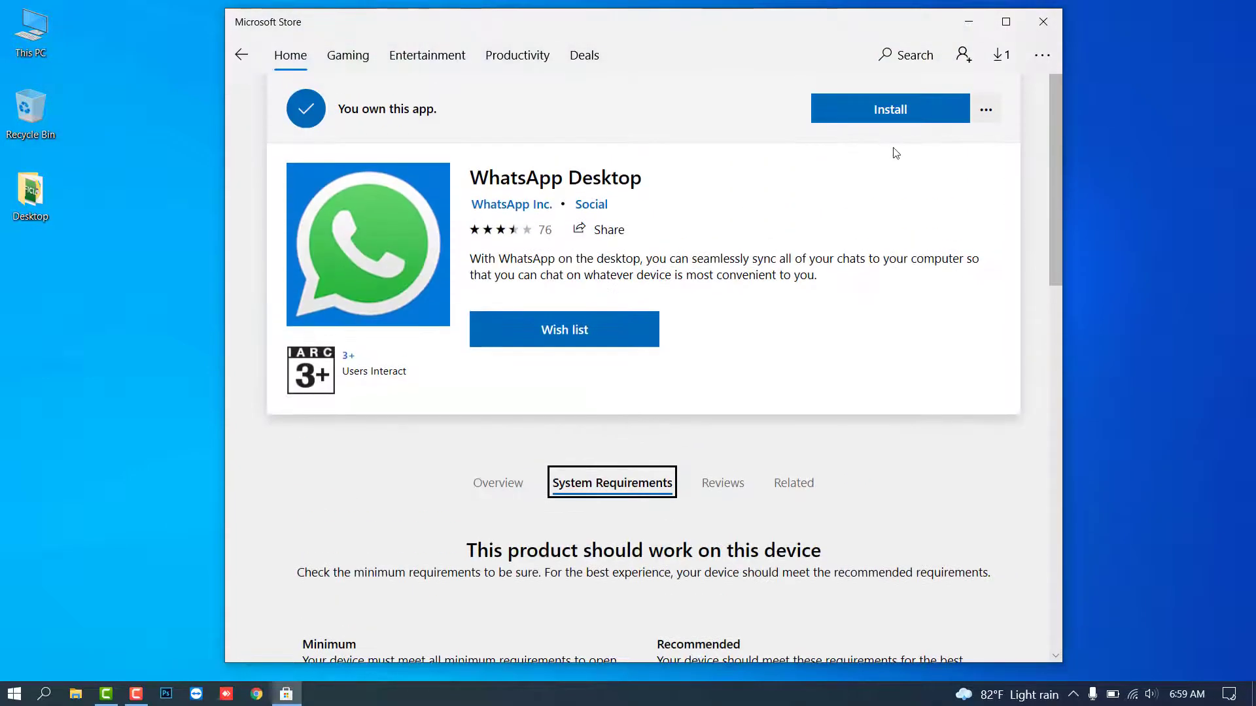
pyautogui.click(888, 115)
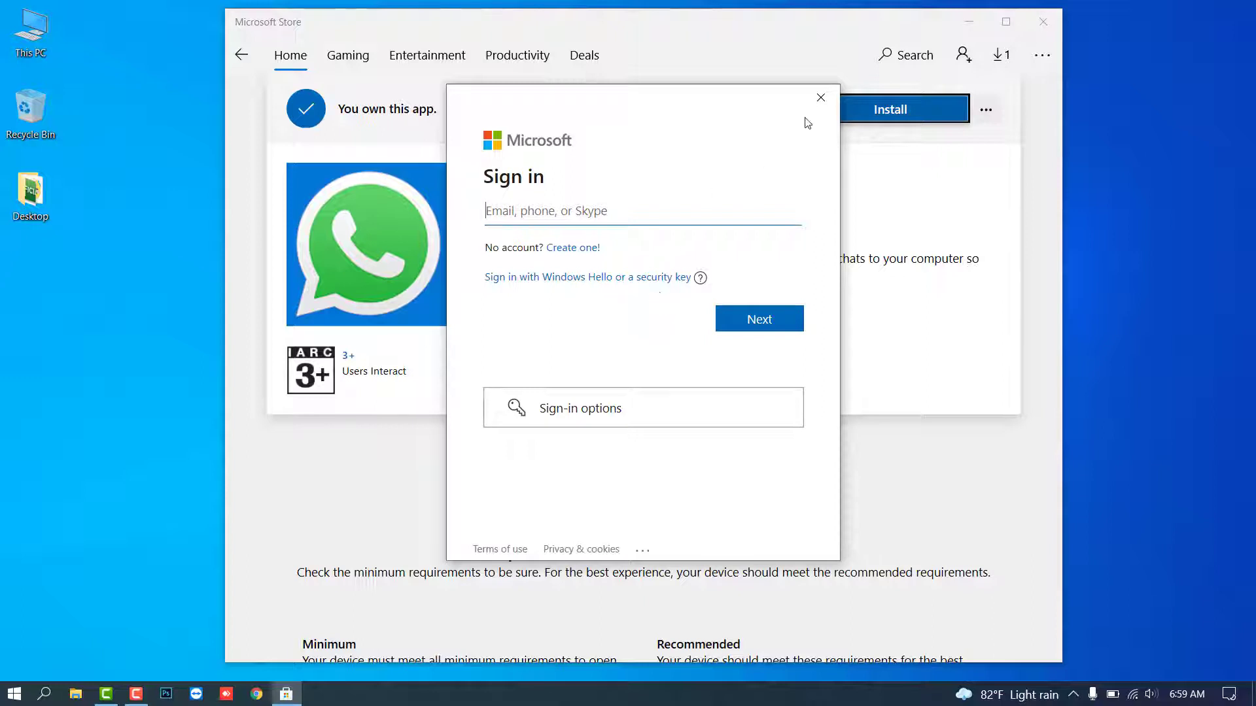
# Close the Microsoft account sign-in prompt so the WhatsApp Desktop install completes.
pyautogui.click(821, 97)
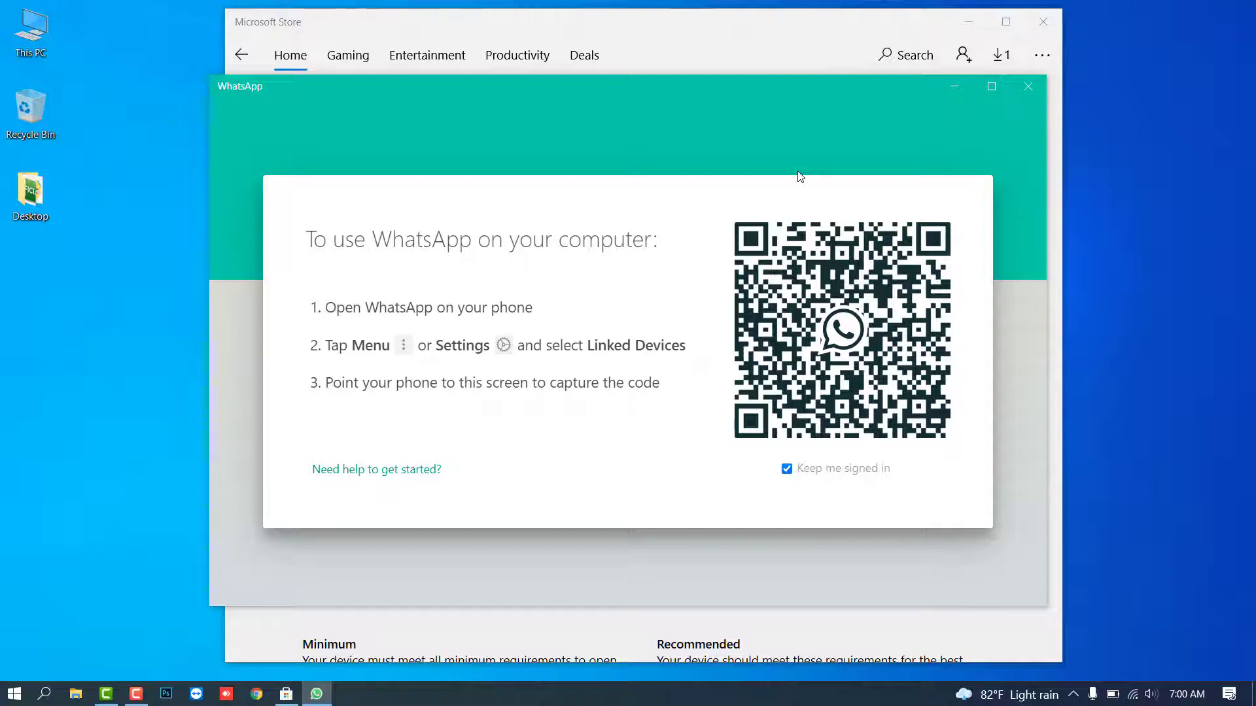
# Shake the WhatsApp window to minimise Microsoft Store, then link the phone by QR code.
pyautogui.moveTo(680, 96); pyautogui.dragTo(706, 98)
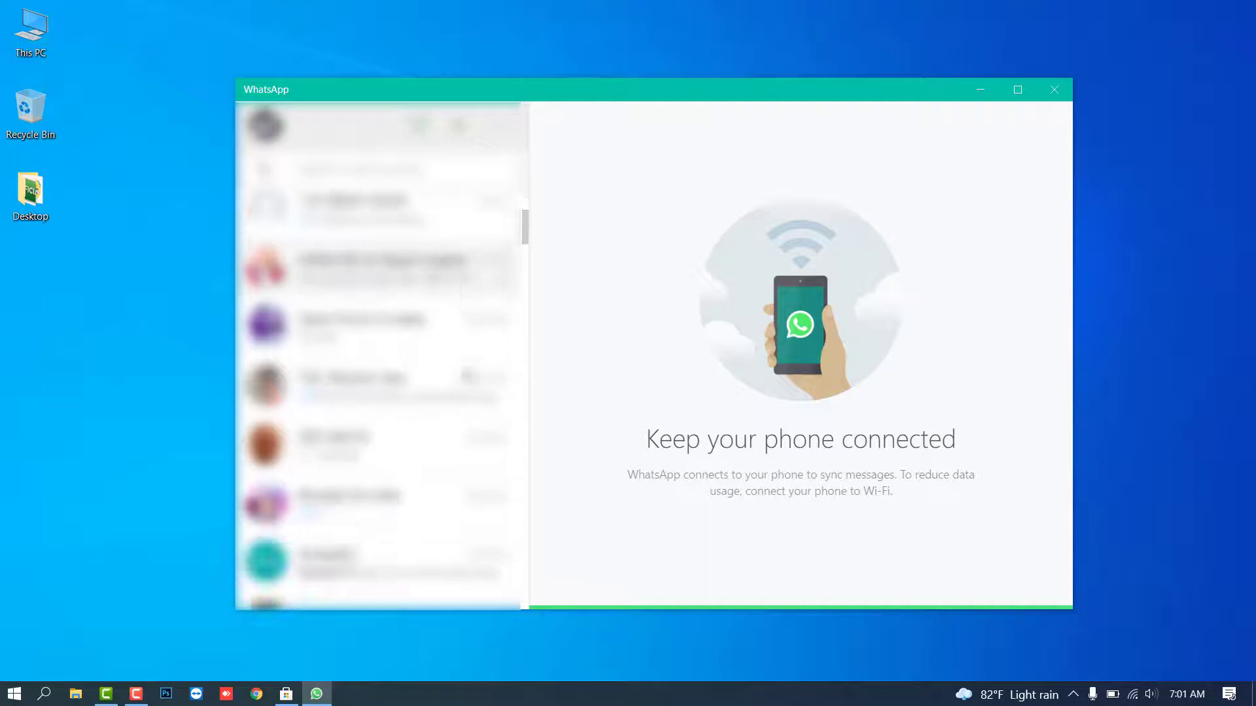
# Scroll the chat list and open the 'Open forum 4 mates' group chat.
pyautogui.scroll(-5, 435, 387)
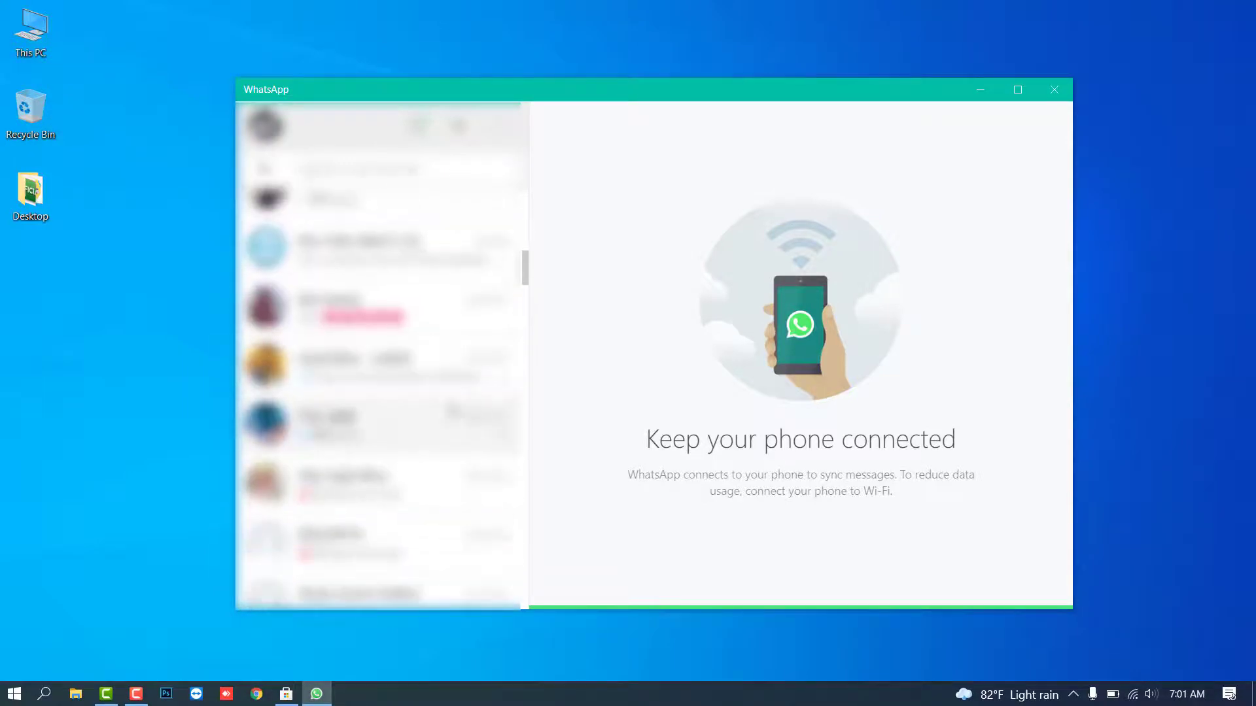
pyautogui.scroll(5, 446, 403)
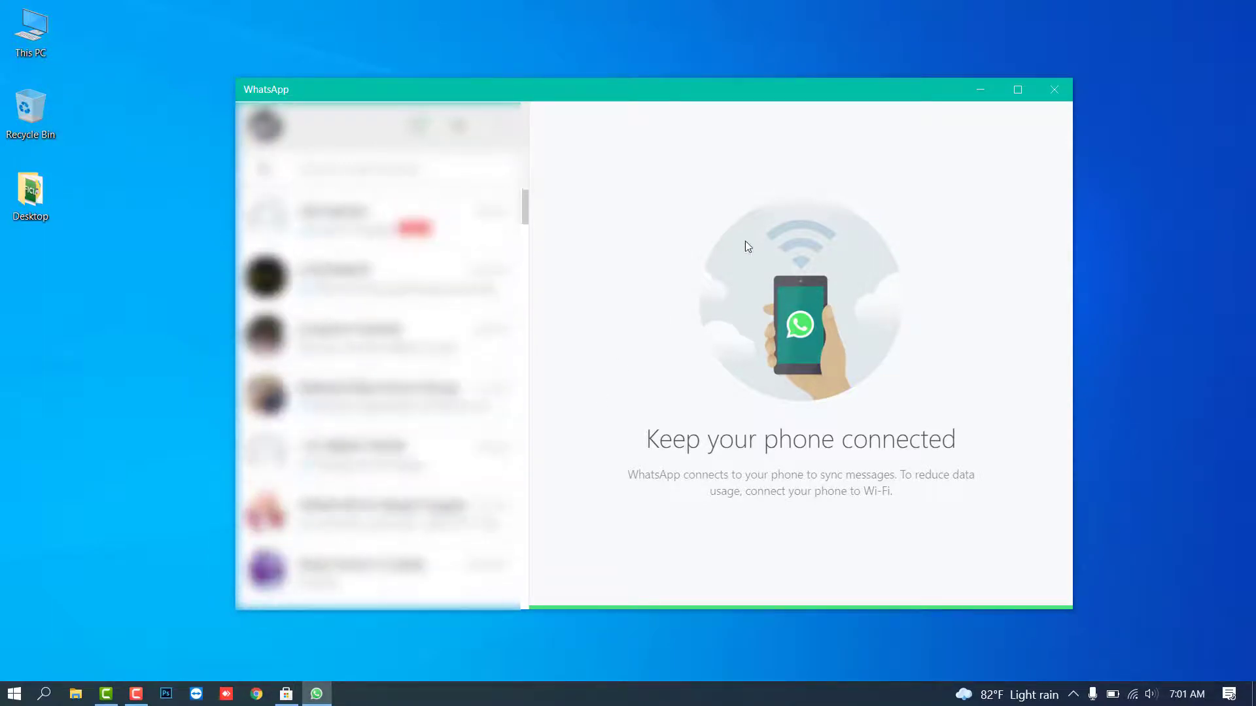
pyautogui.moveTo(775, 97); pyautogui.dragTo(756, 89)
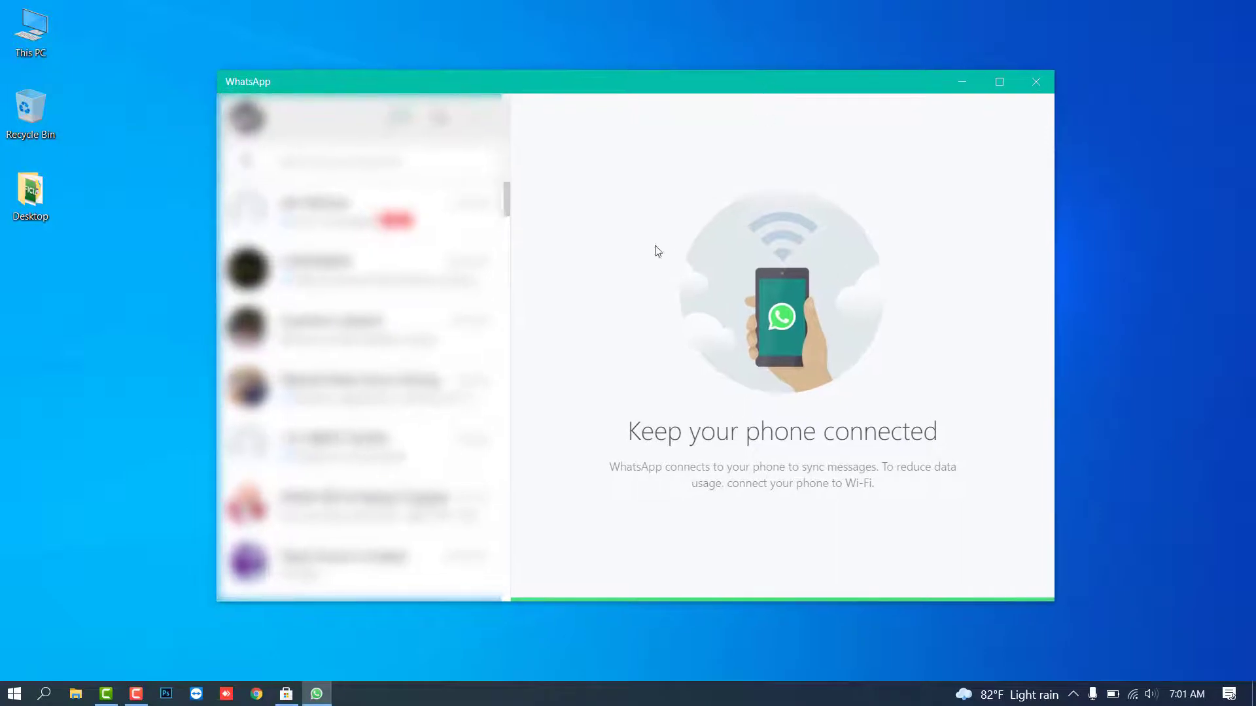
pyautogui.scroll(-3, 374, 265)
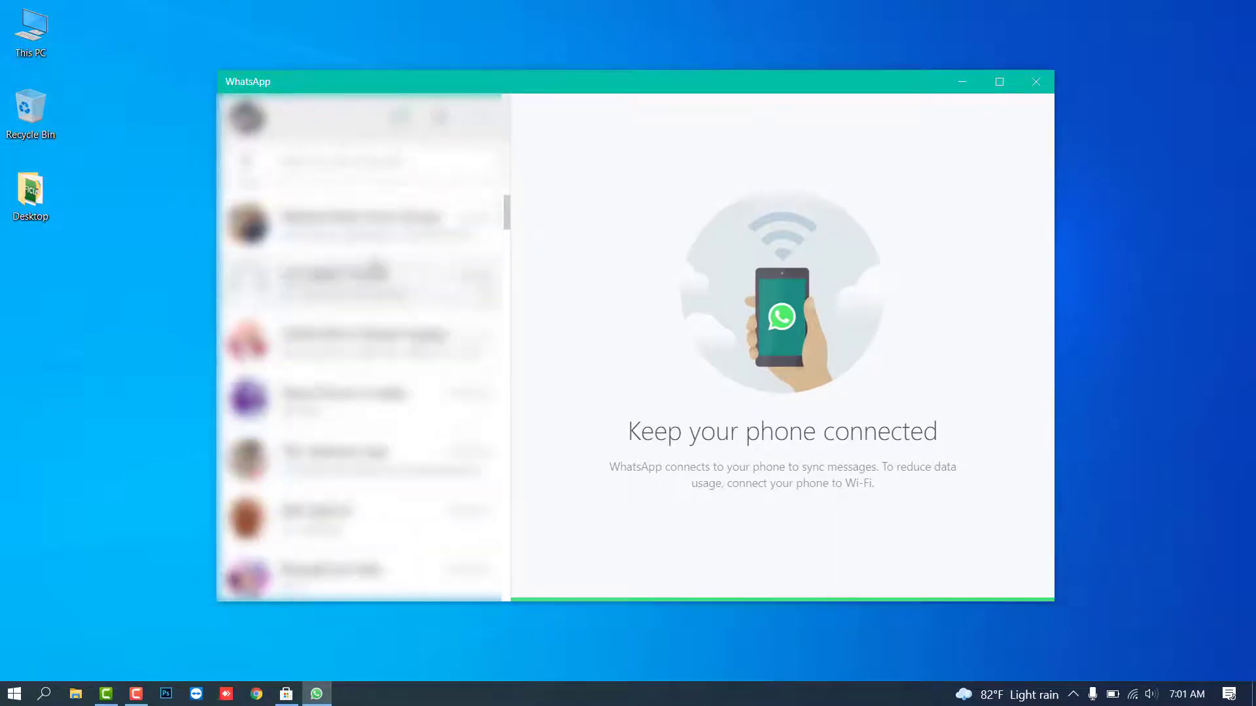
pyautogui.scroll(-3, 374, 264)
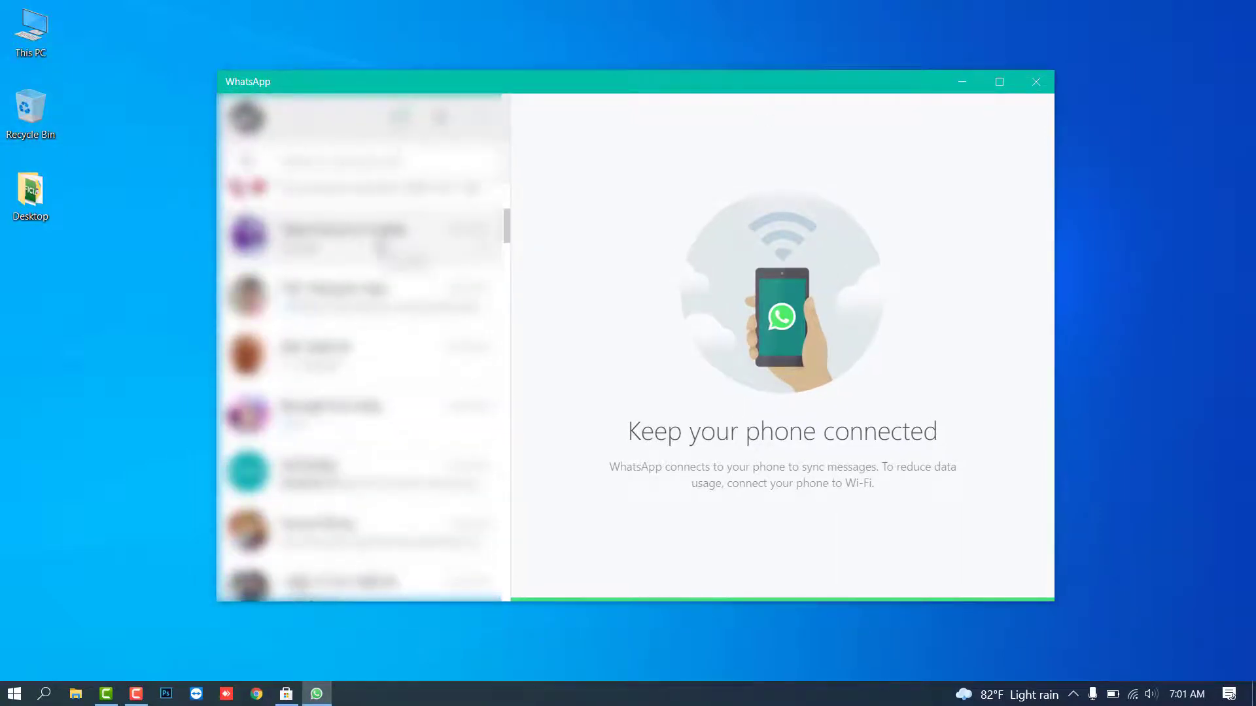
pyautogui.click(379, 245)
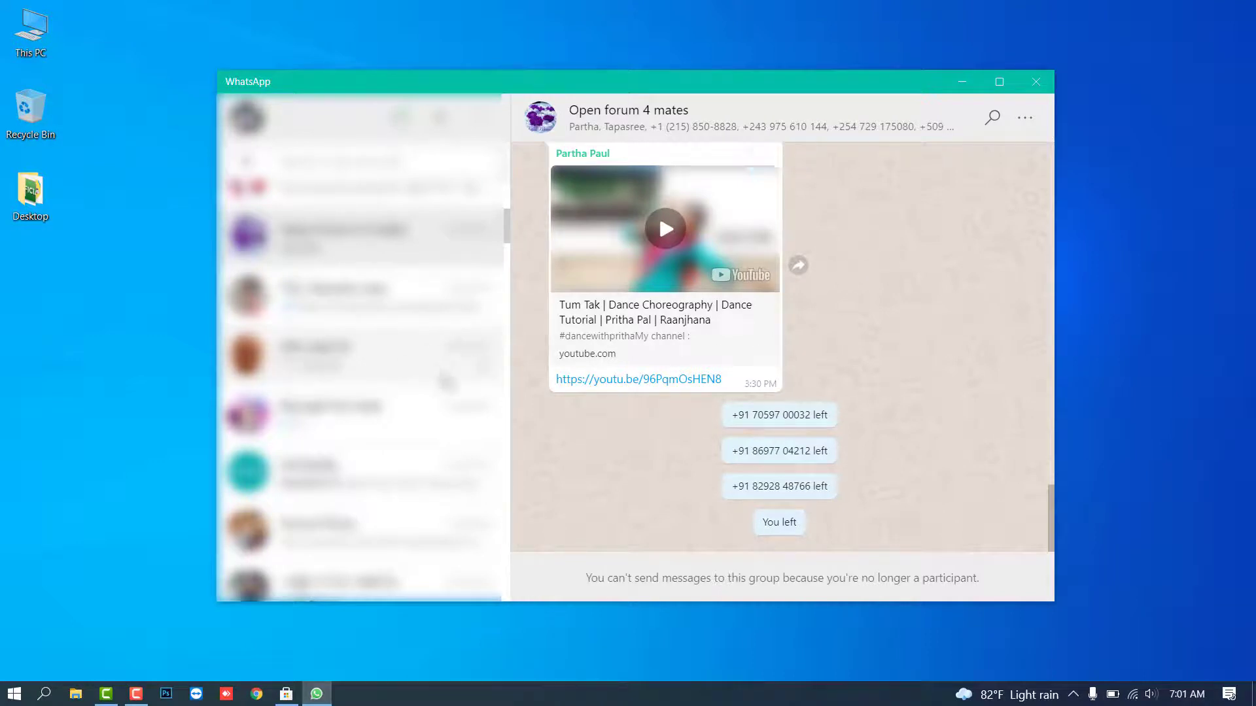
pyautogui.scroll(1, 390, 360)
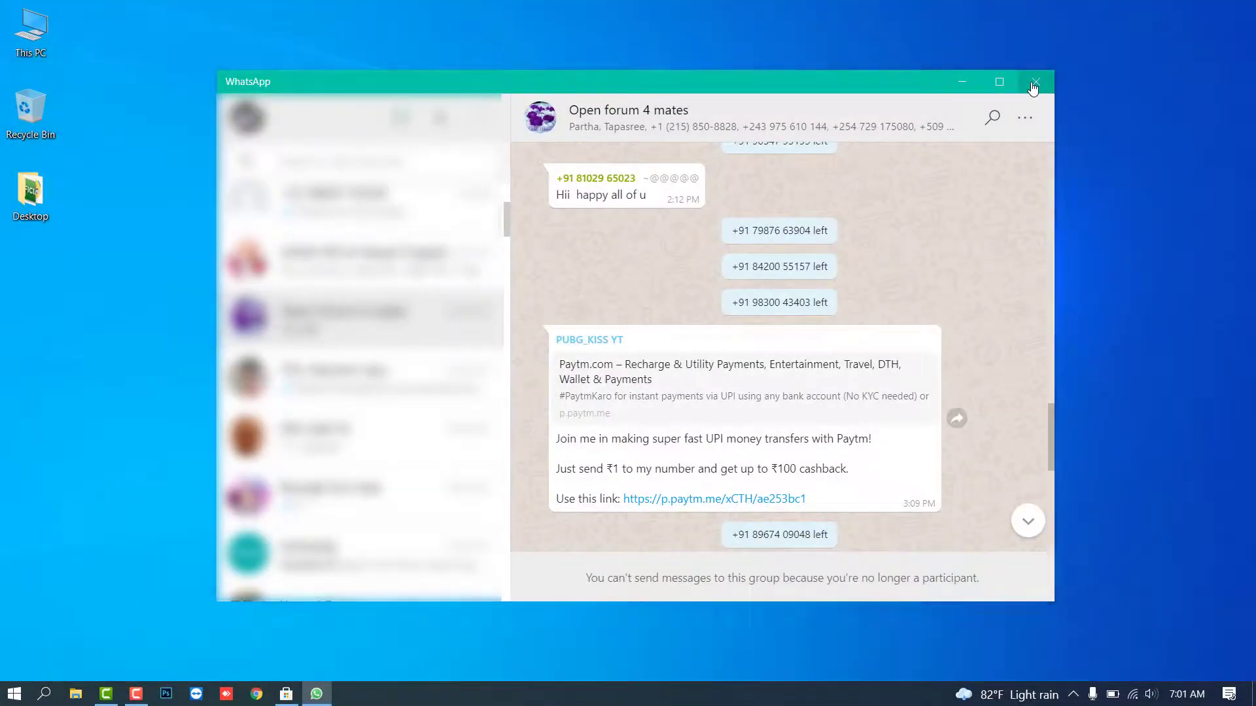
# Close WhatsApp, relaunch it from Start's Recently added list, then close it again.
pyautogui.click(1034, 83)
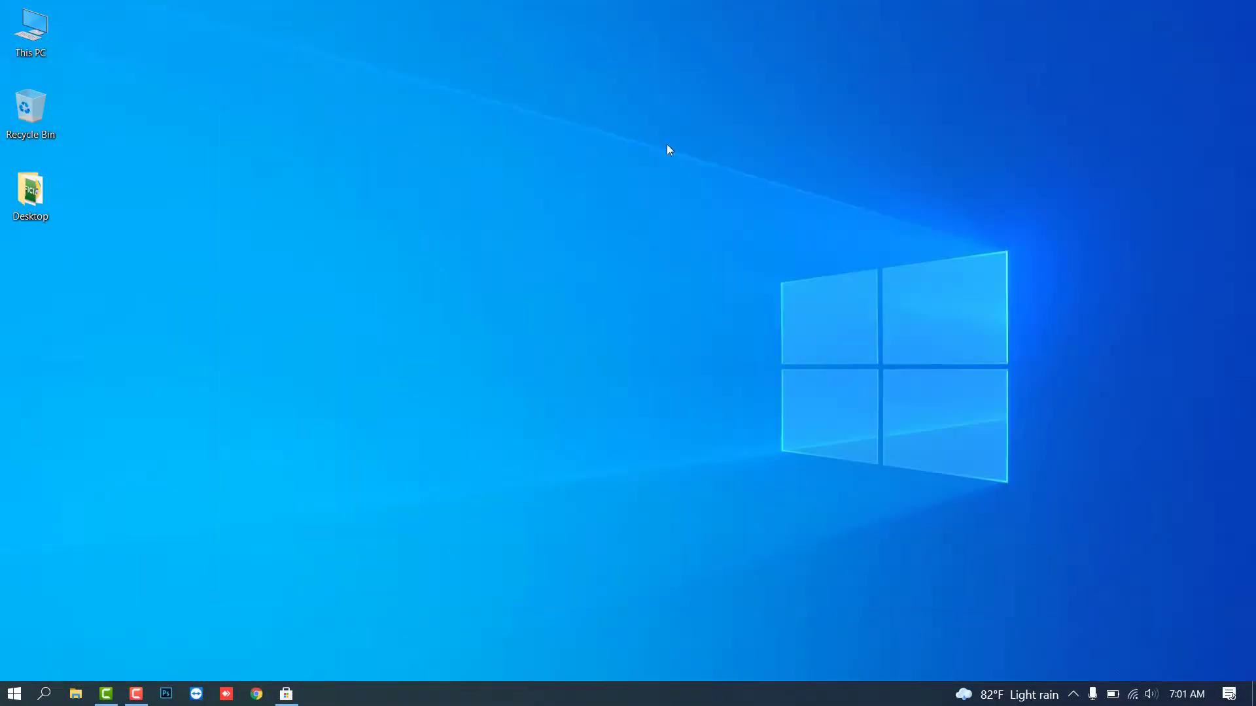
pyautogui.click(15, 694)
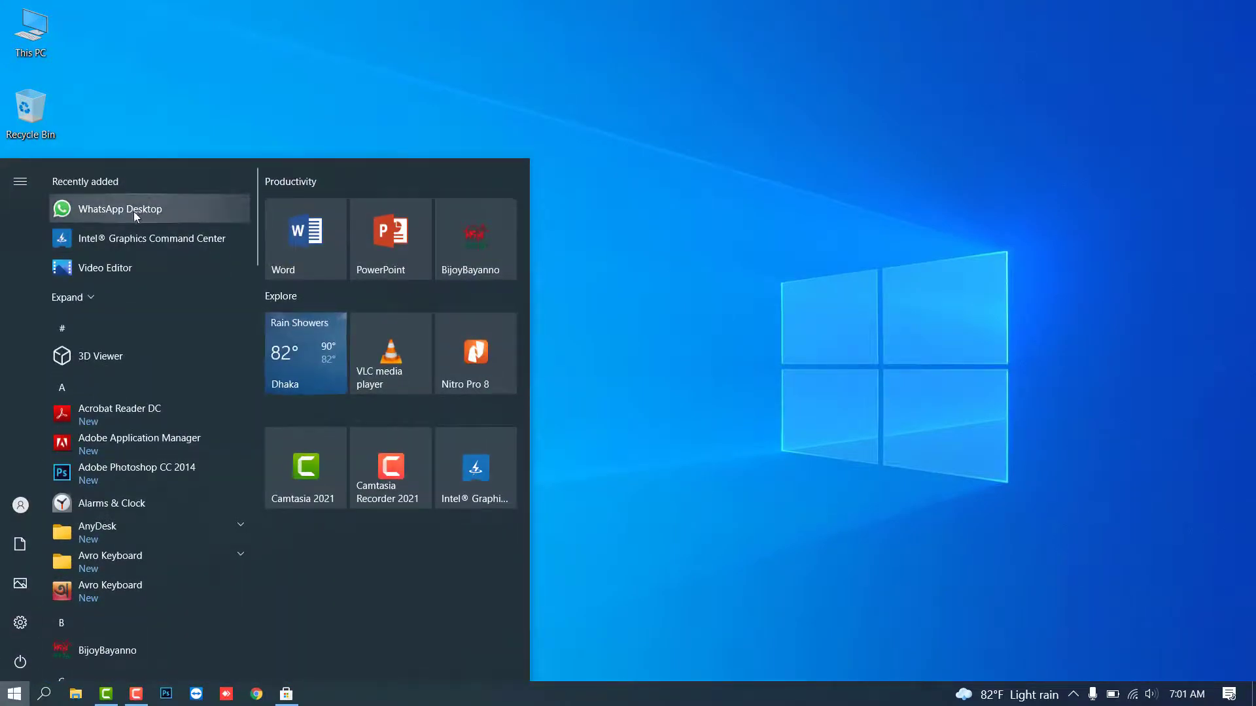
pyautogui.click(131, 212)
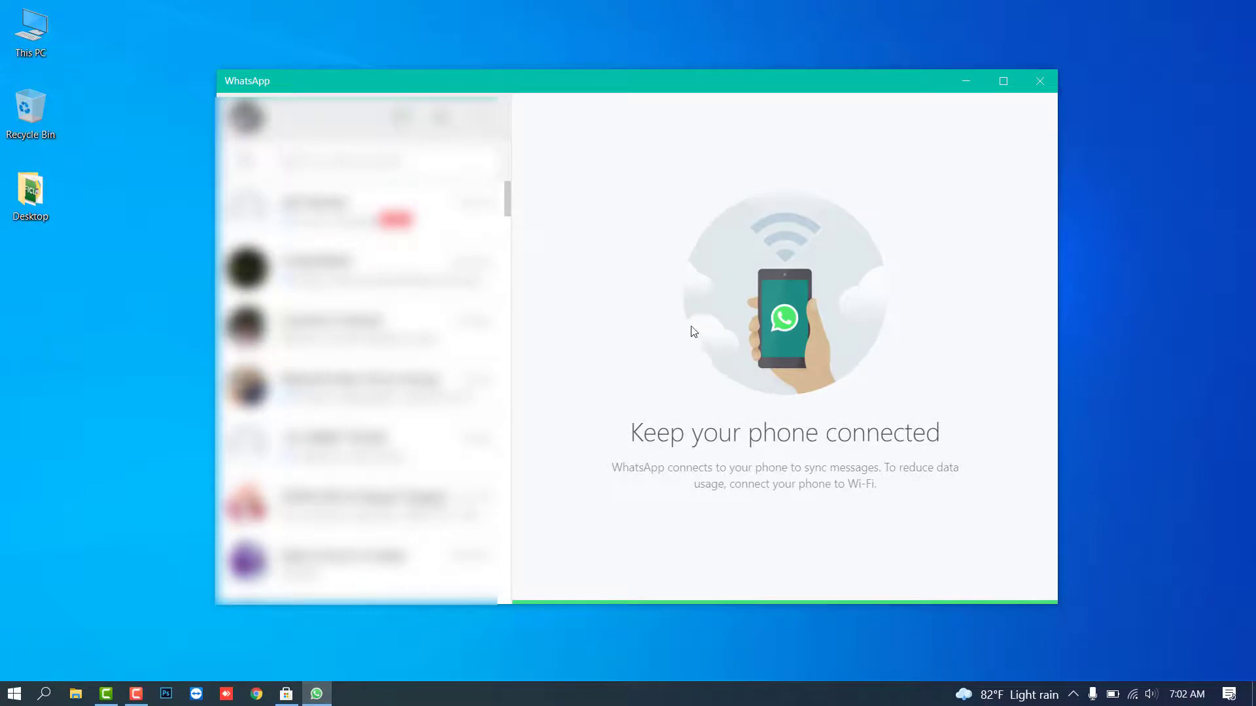
pyautogui.click(1040, 83)
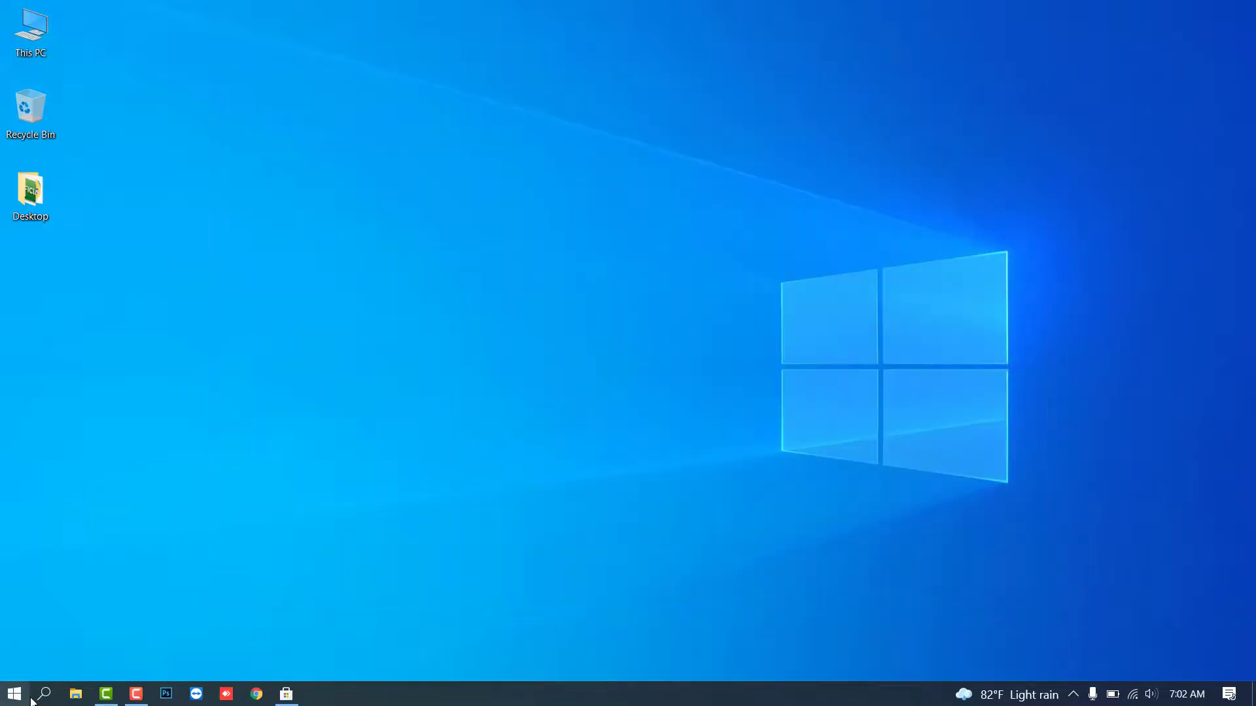
pyautogui.click(39, 697)
pyautogui.write('what')
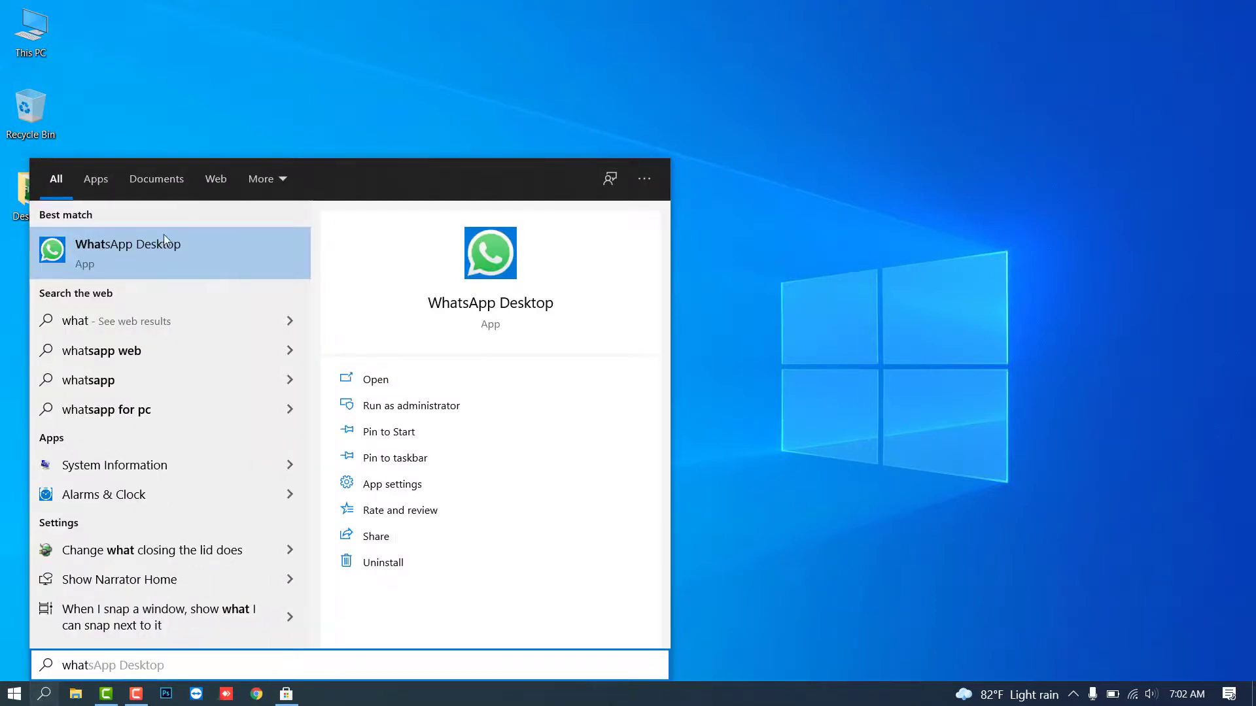
pyautogui.rightClick(175, 257)
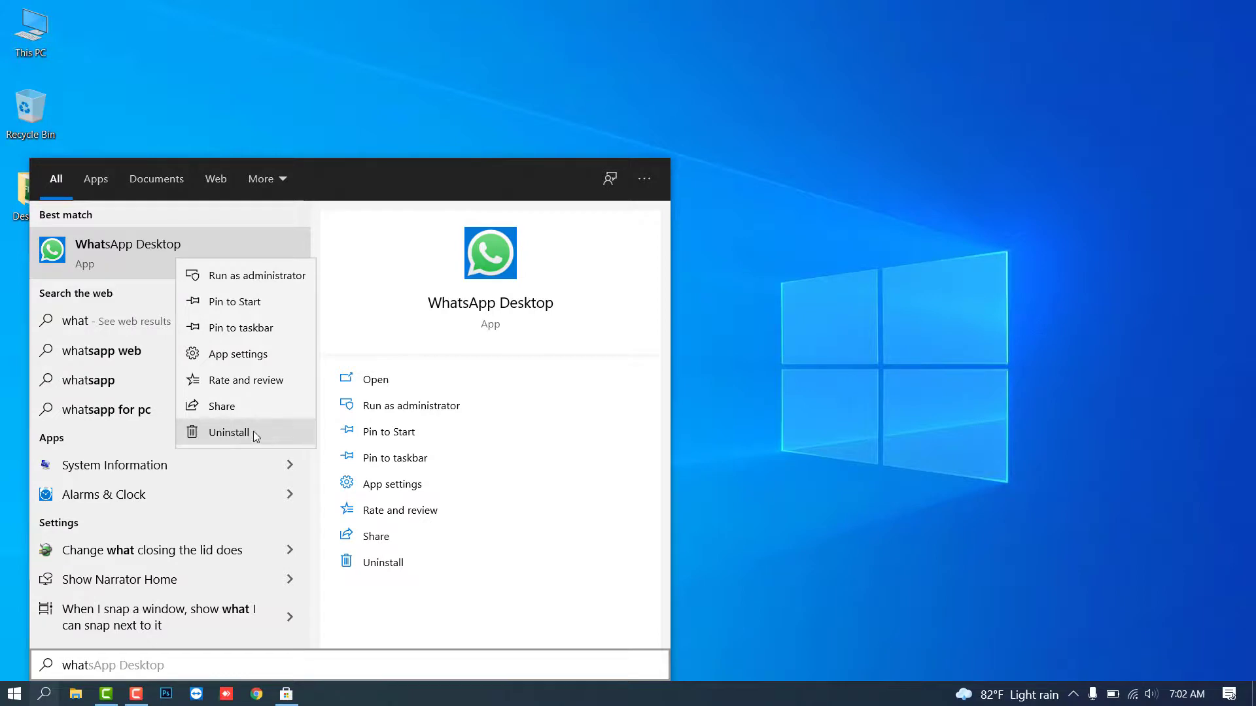
pyautogui.click(817, 318)
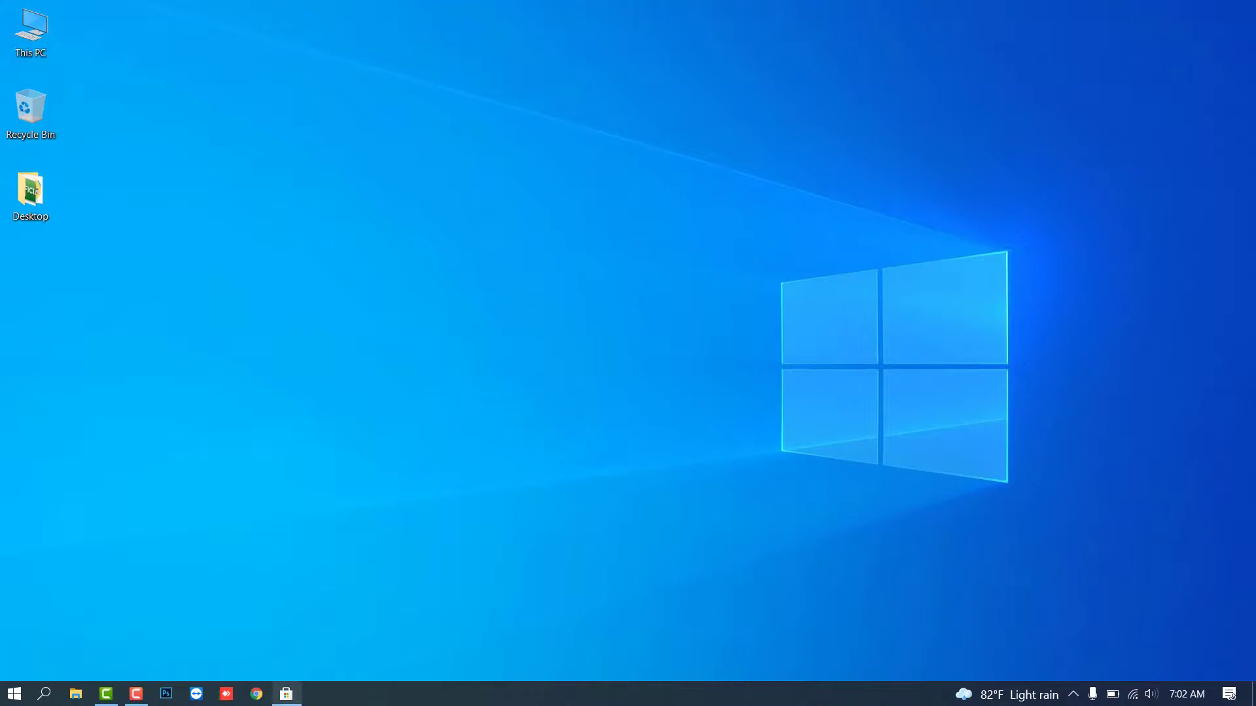
# Restore Microsoft Store from the taskbar to see WhatsApp Desktop marked as installed.
pyautogui.click(287, 693)
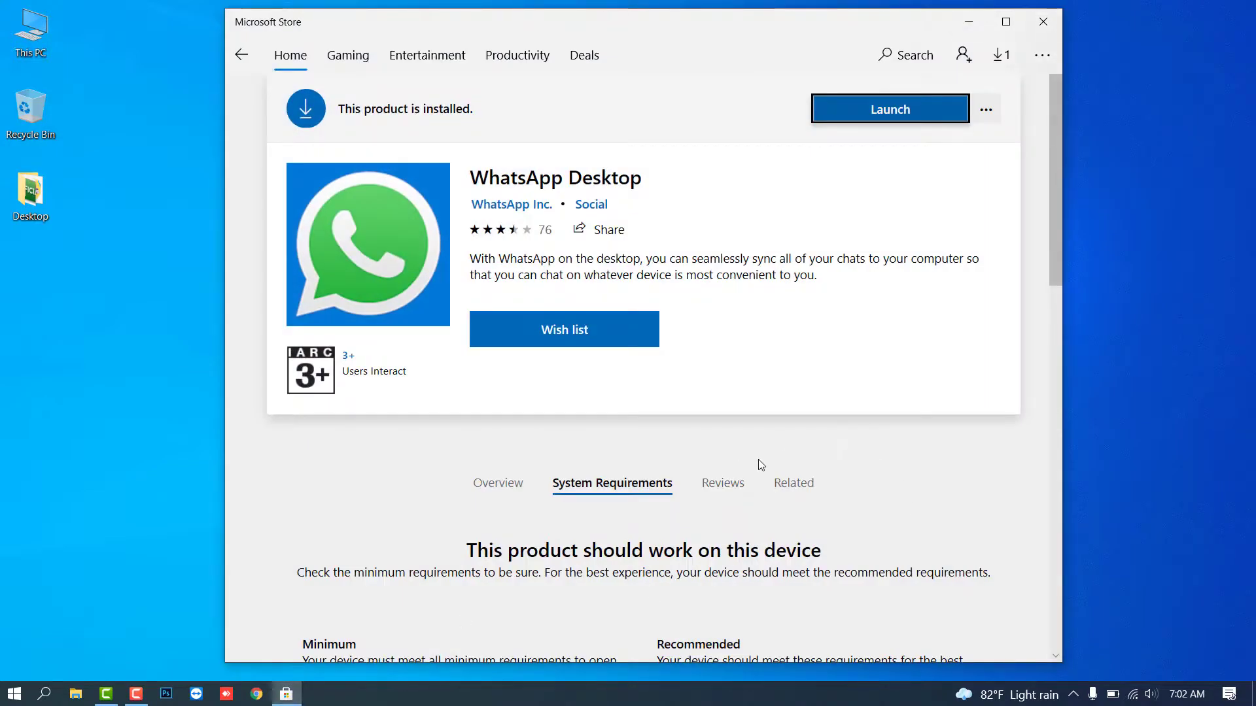